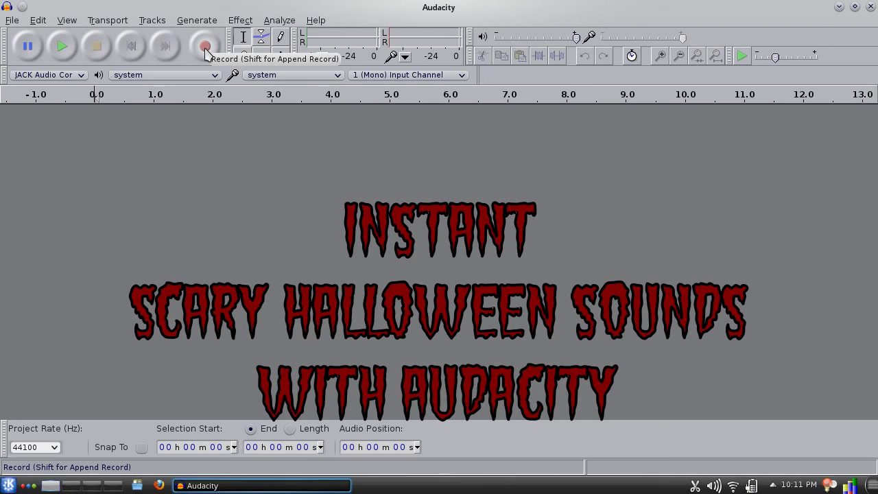
Start recording into a new mono audio track.
left_click(206, 46)
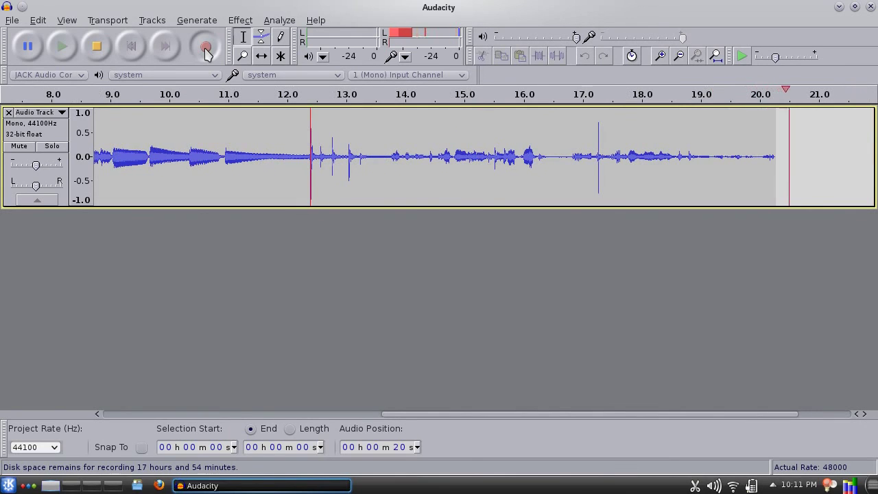
Stop recording at about 21 seconds and select the whole recording.
key("space")
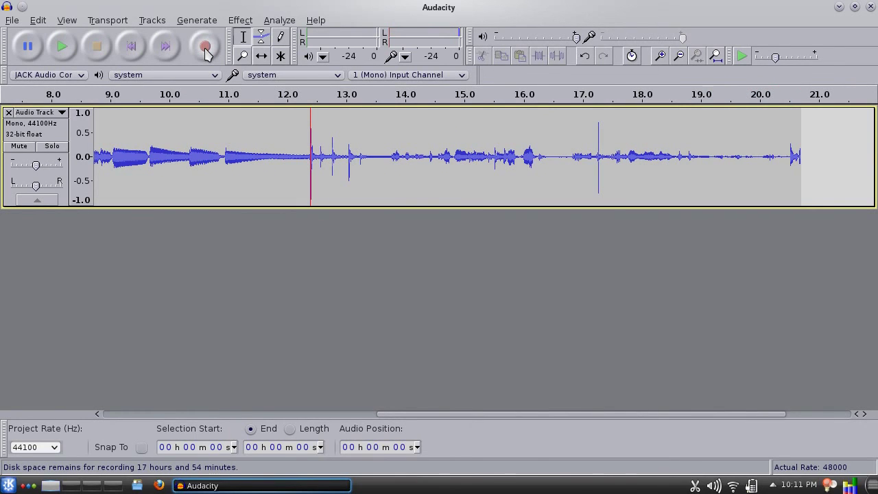
key("ctrl+a")
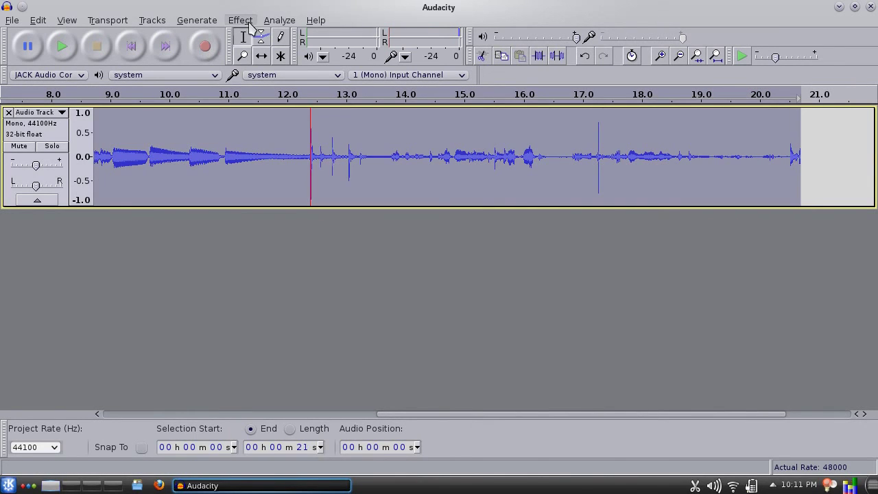
Apply Change Speed at -85 percent to slow the recording to about 2:18.
left_click(249, 22)
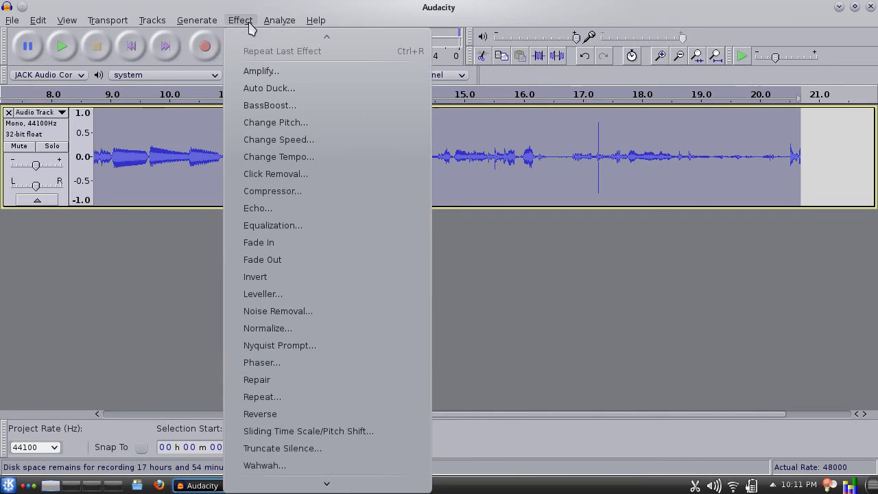
left_click(271, 143)
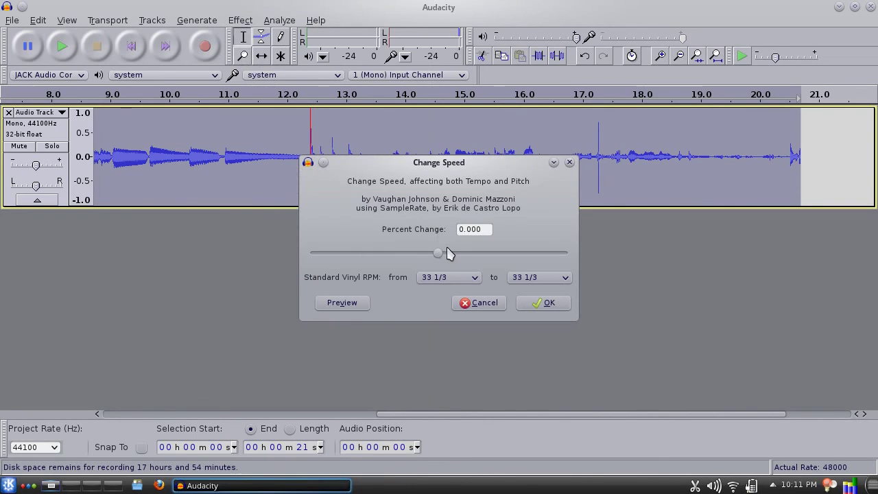
left_click_drag(439, 254, 337, 257)
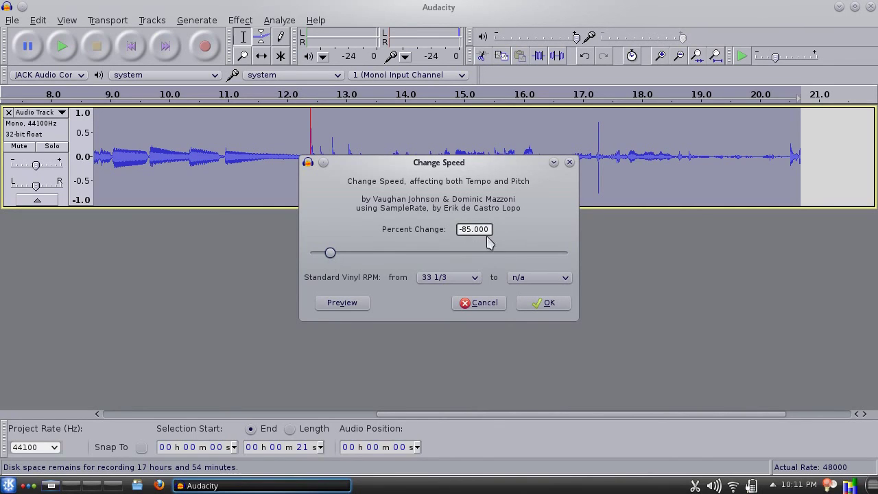
left_click(542, 307)
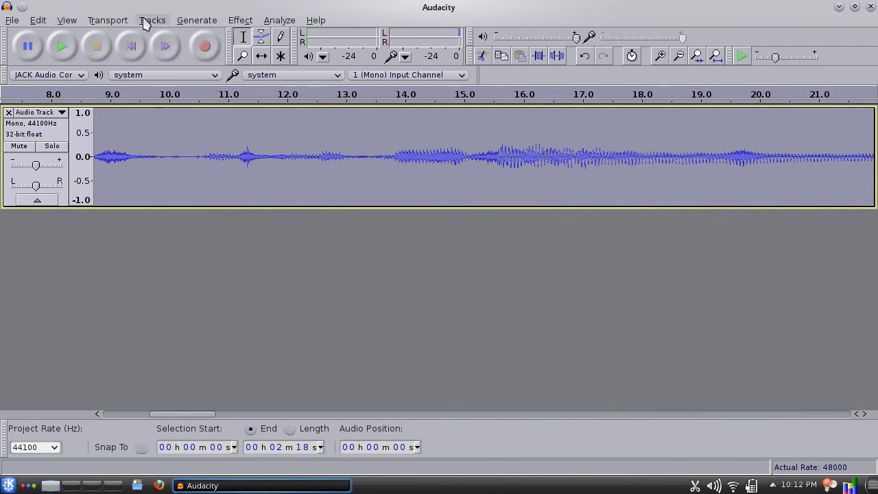
left_click(129, 49)
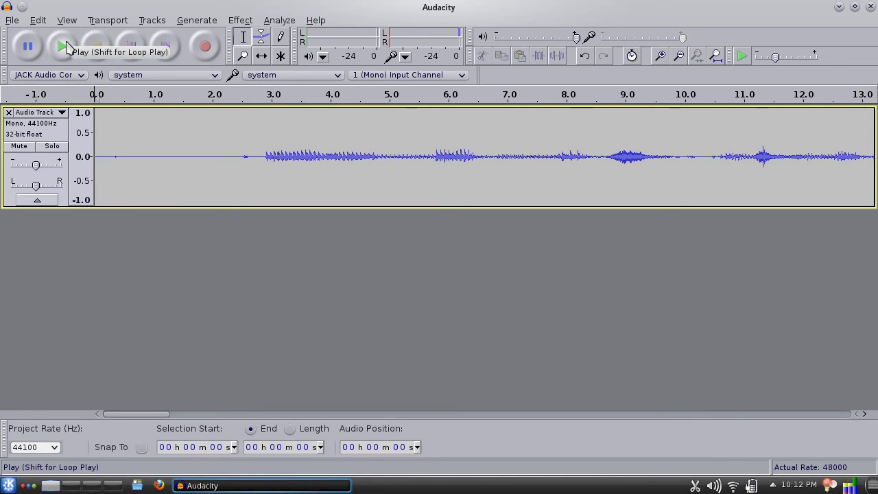
left_click(63, 46)
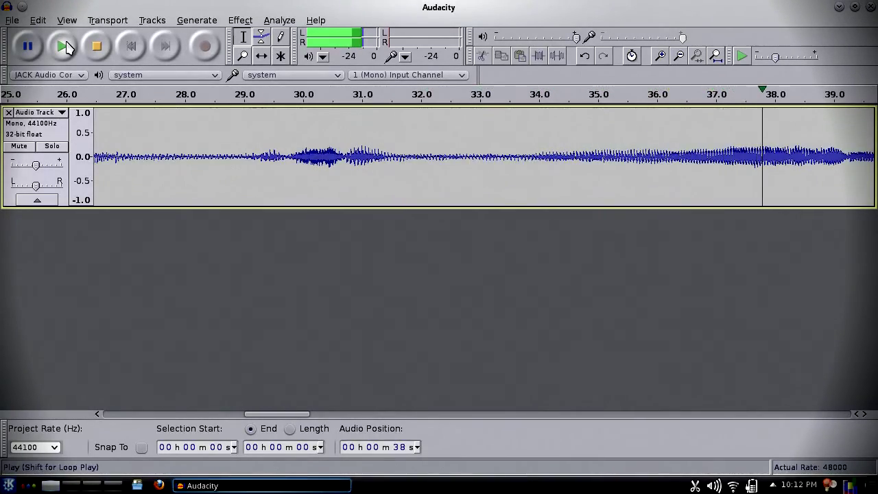
left_click(65, 46)
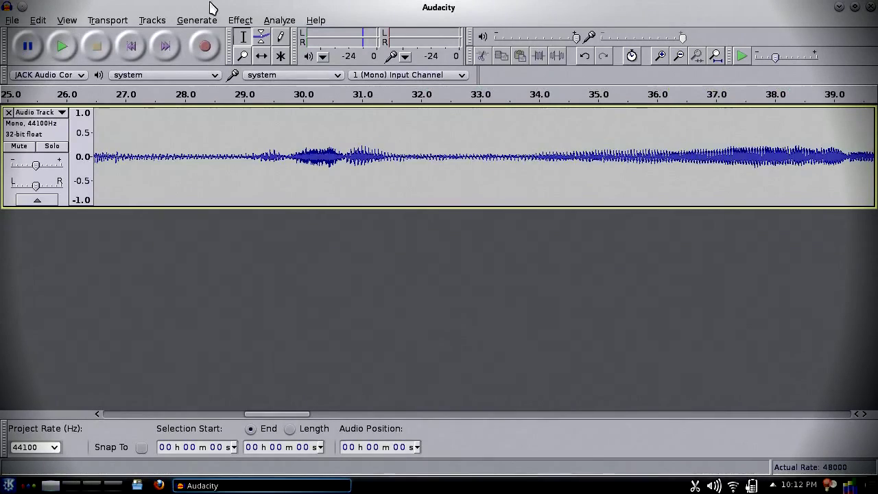
Apply Calf Reverb with decay about 10.96, room size 4 and wet amount about 0.94.
left_click(241, 20)
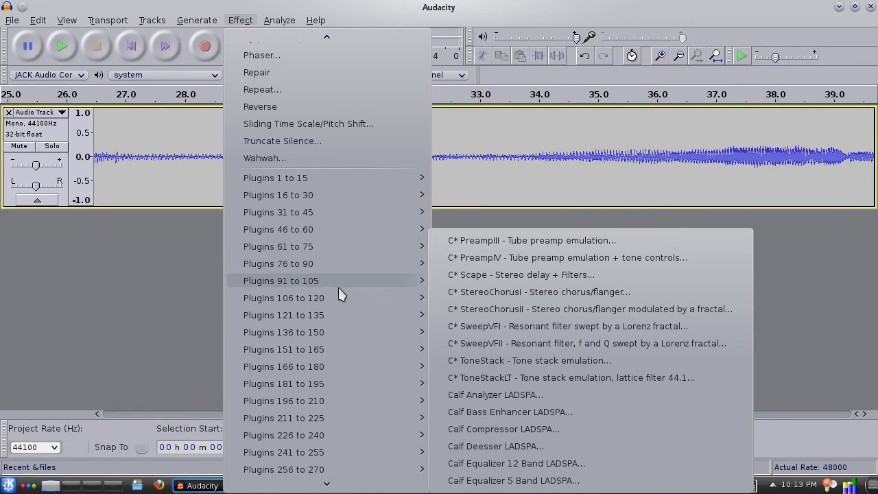
mouse_move(283, 298)
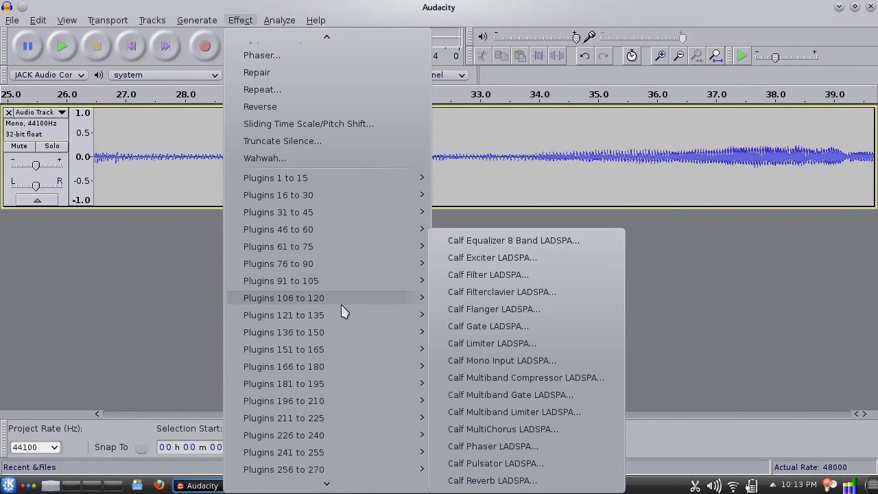
left_click(489, 481)
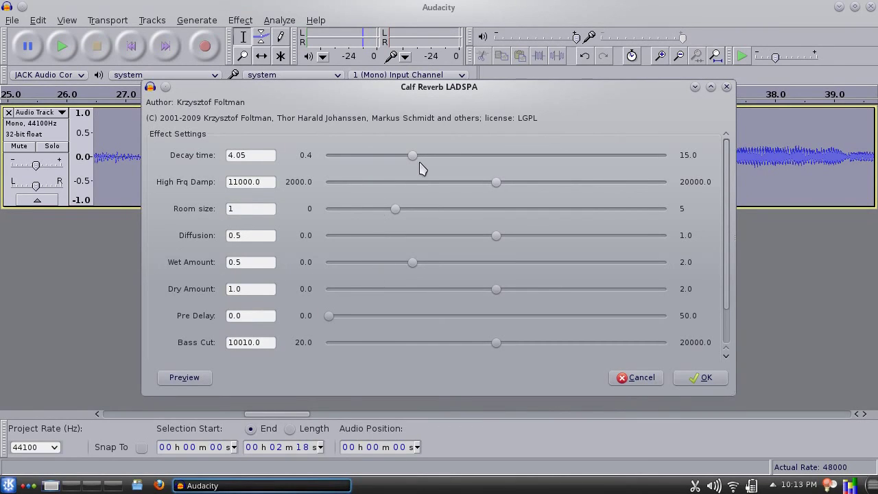
left_click_drag(412, 160, 573, 163)
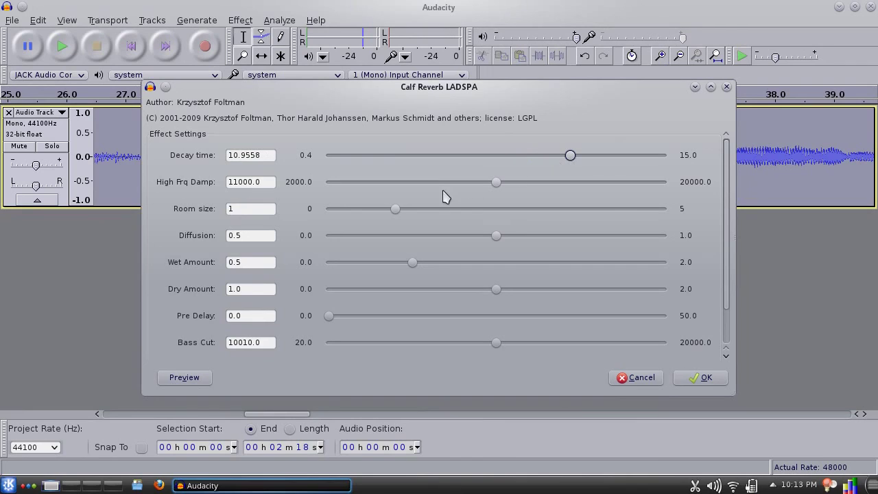
left_click_drag(396, 209, 576, 216)
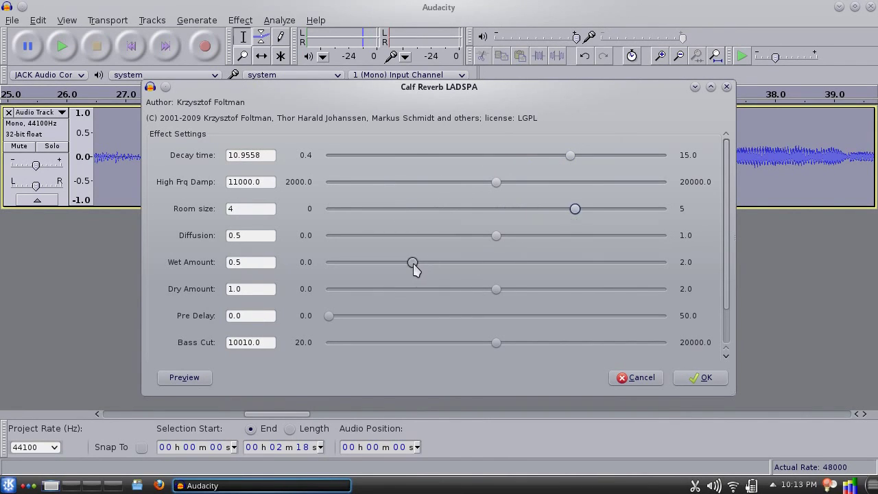
left_click_drag(414, 268, 490, 268)
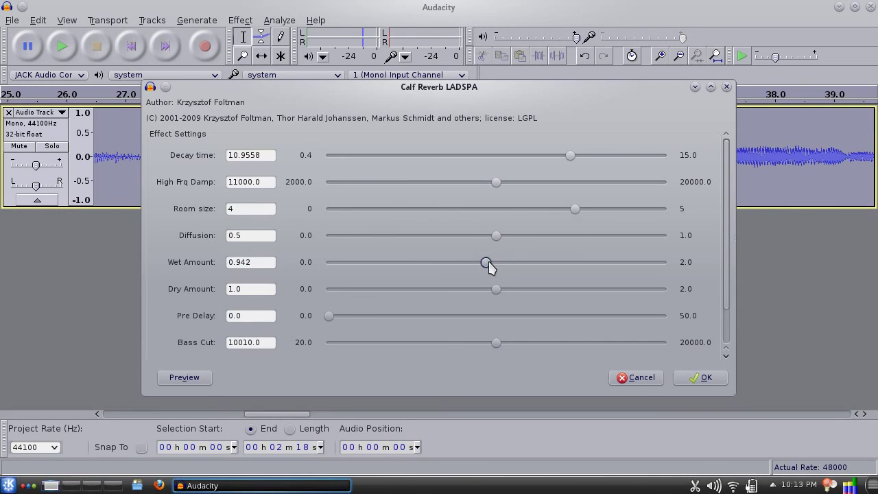
left_click(694, 380)
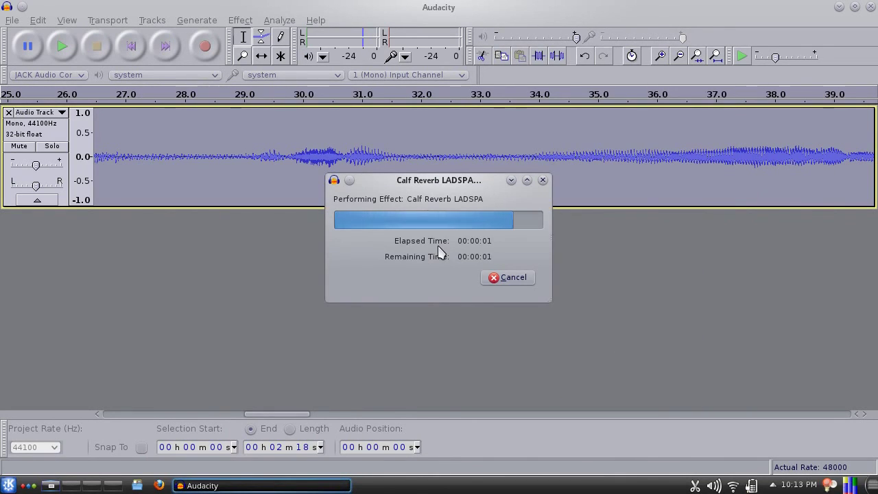
Play the reverberated recording, then stack two more identical Calf Reverb passes.
key("space")
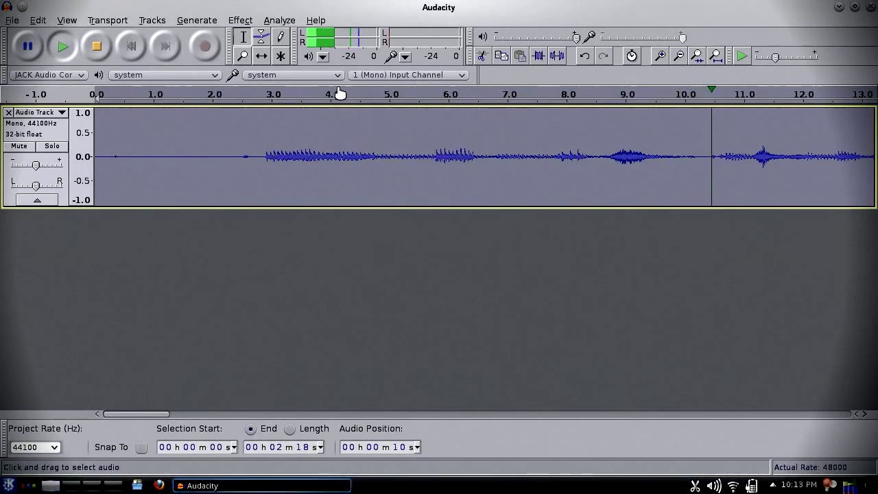
left_click(240, 19)
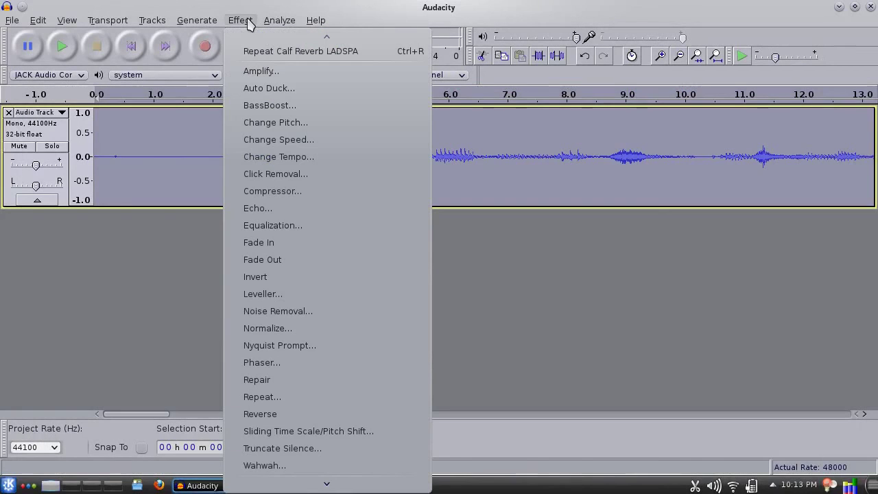
left_click(254, 52)
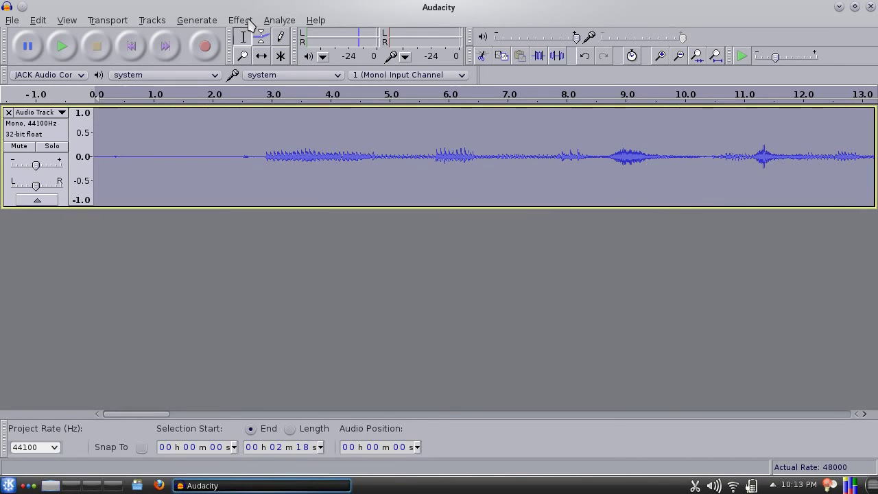
left_click(249, 24)
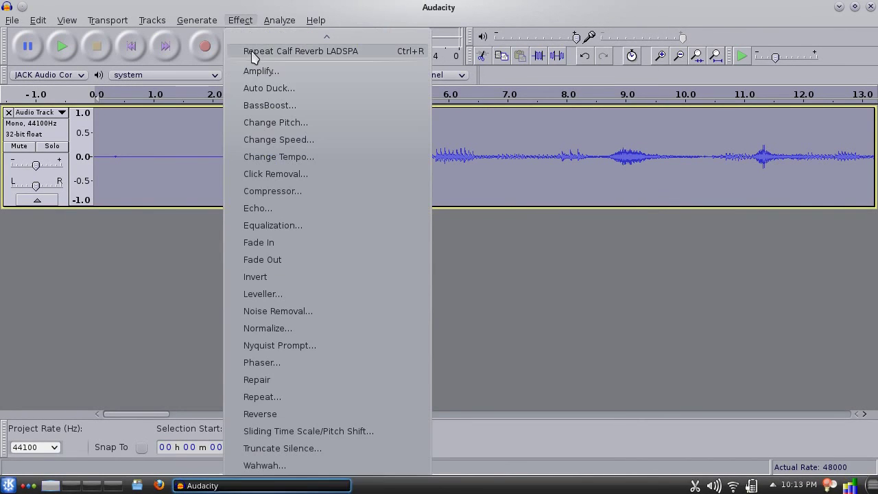
left_click(254, 53)
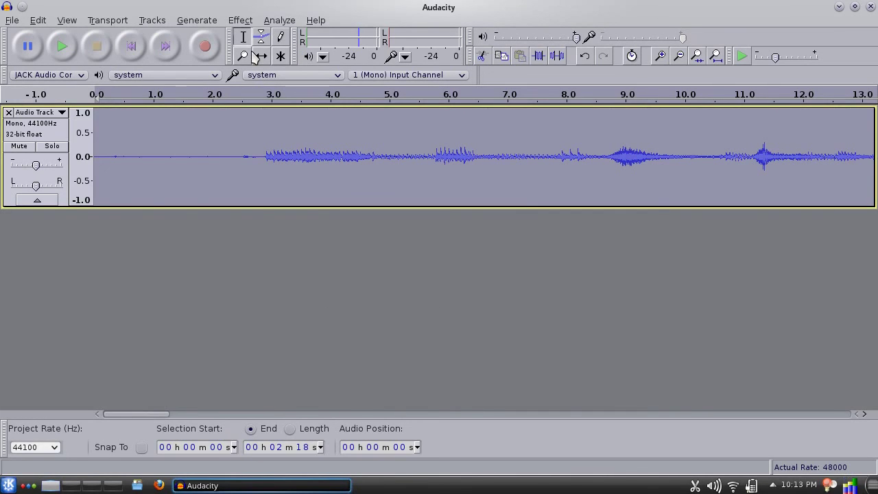
Preview the result, add one more Calf Reverb pass, and play the final spooky recording.
key("space")
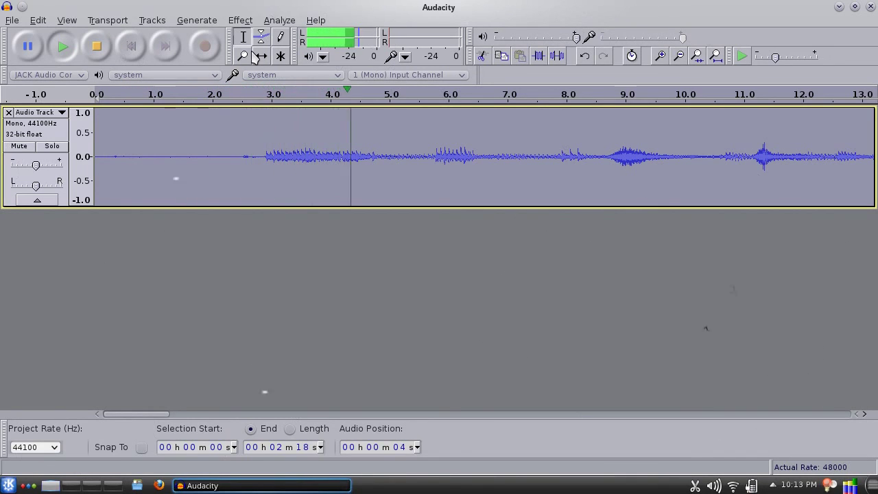
left_click(244, 21)
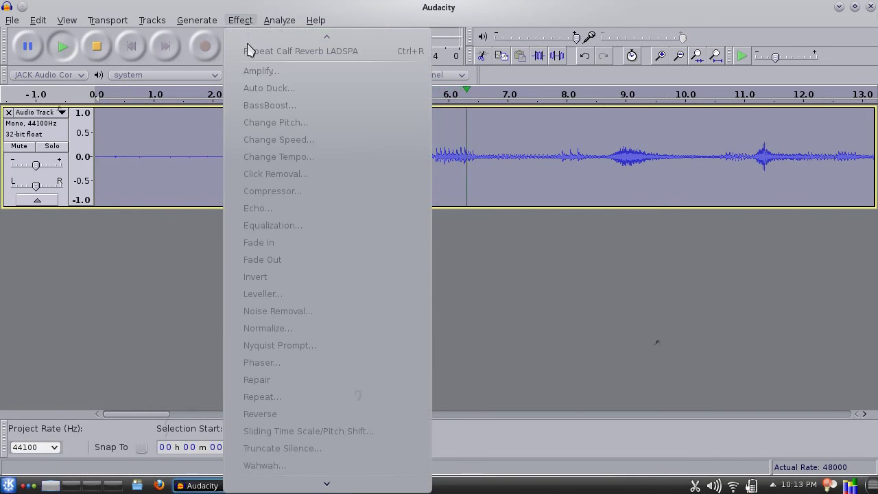
left_click(244, 21)
key("space")
left_click(245, 23)
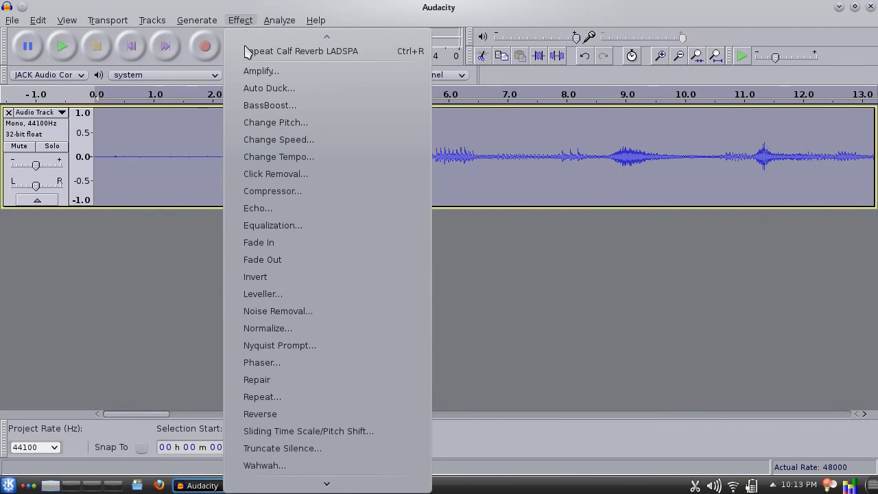
left_click(249, 52)
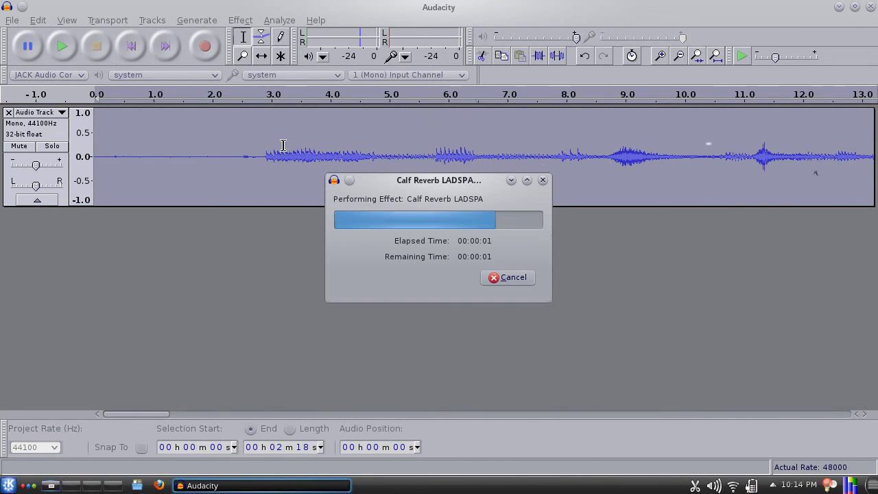
key("space")
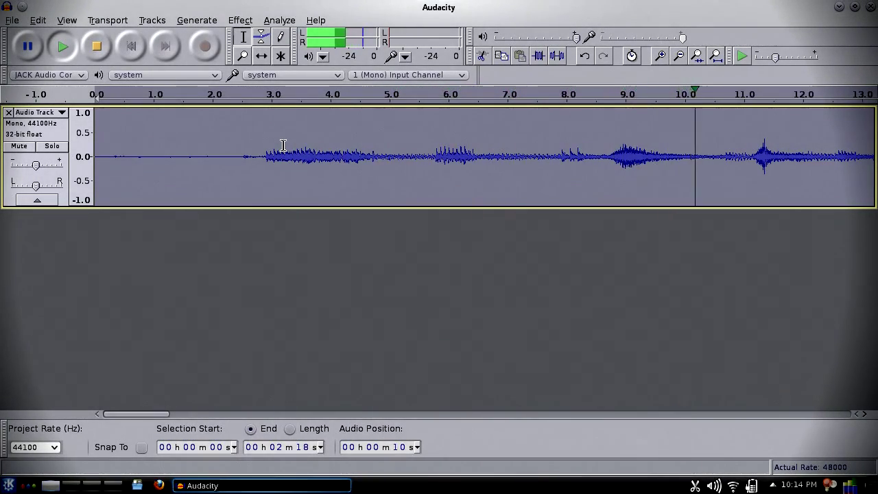
key("space")
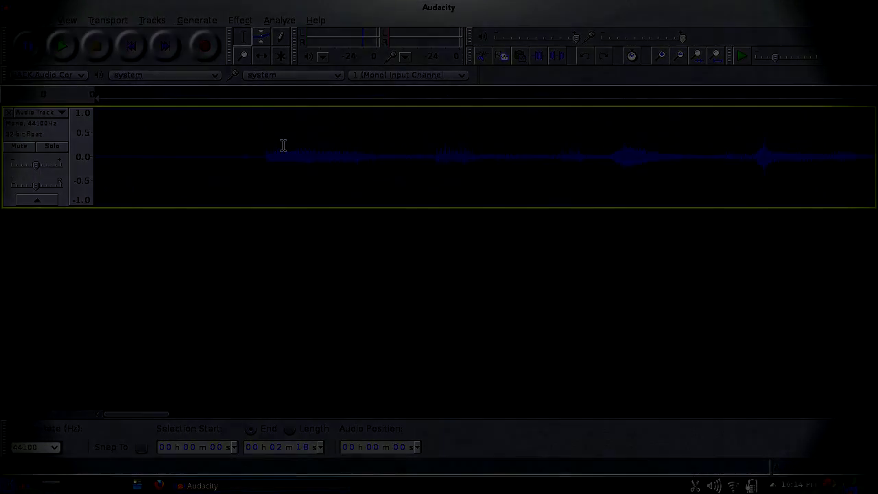